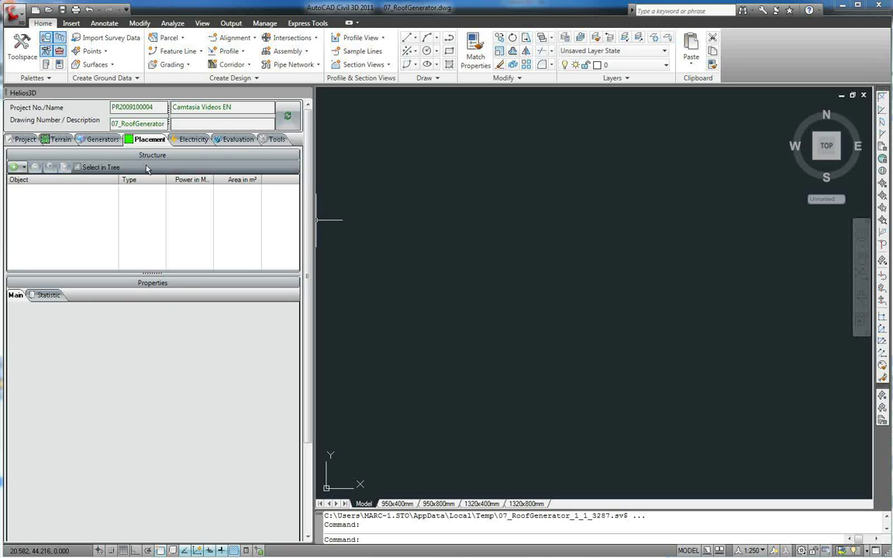
Switch the Helios3D palette from the Placement structure to the Generators tools.
click(99, 139)
Bring up the Roof Generator with its roof diagram and dimension fields.
click(100, 155)
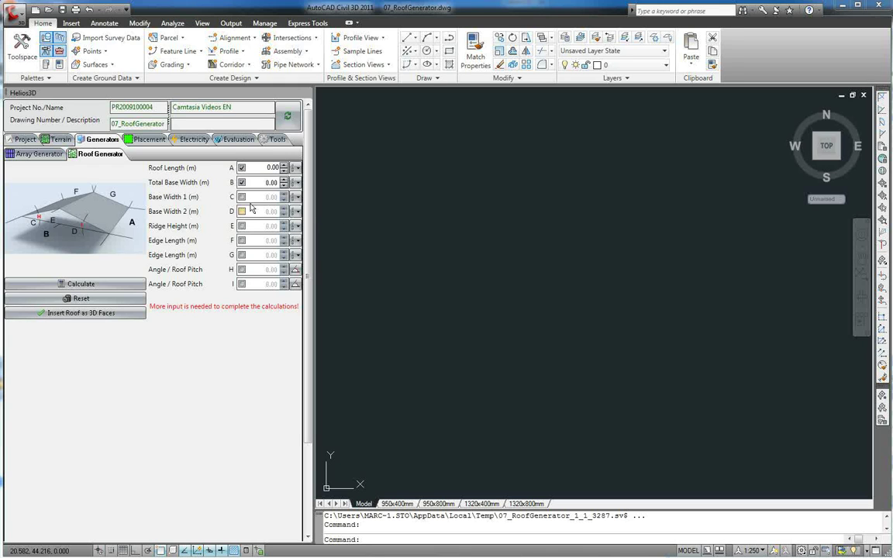
Set Roof Length to 100 and Total Base Width to 30.
double_click(264, 167)
text(100)
double_click(266, 183)
text(3)
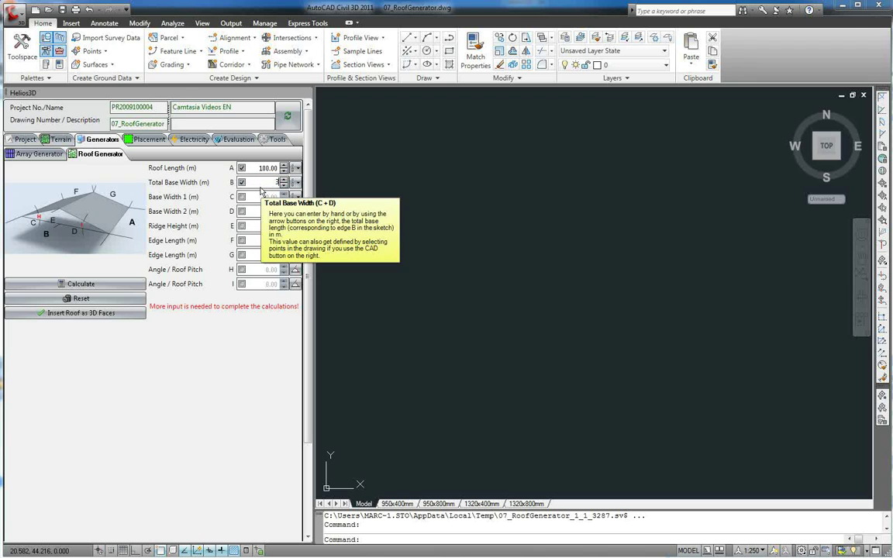
text(0)
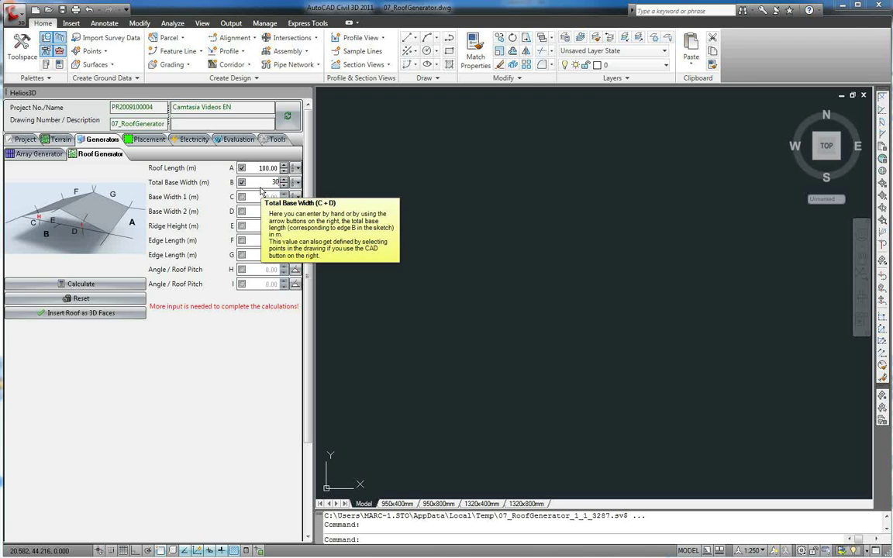
Enable Edge Lengths F and G at 15.10 m and Ridge Height E at 13.73 m.
click(242, 240)
click(242, 255)
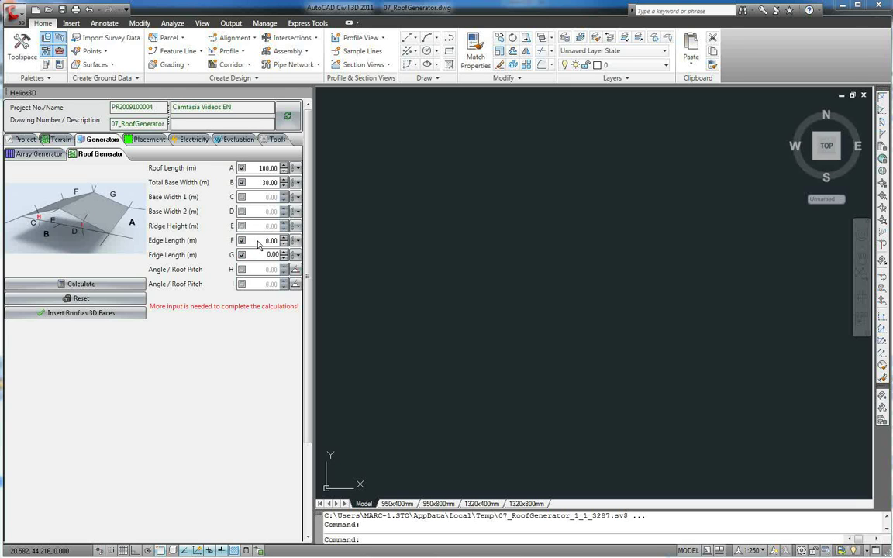
double_click(272, 240)
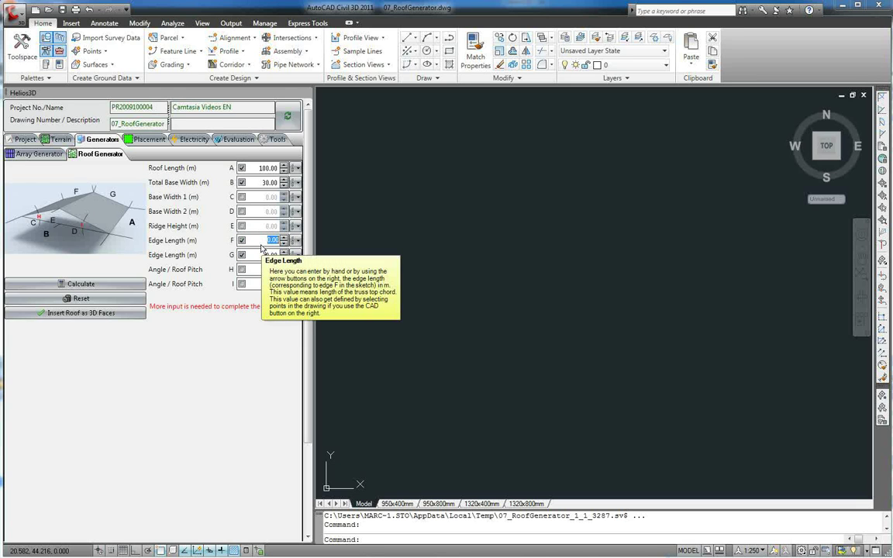
text(15.10)
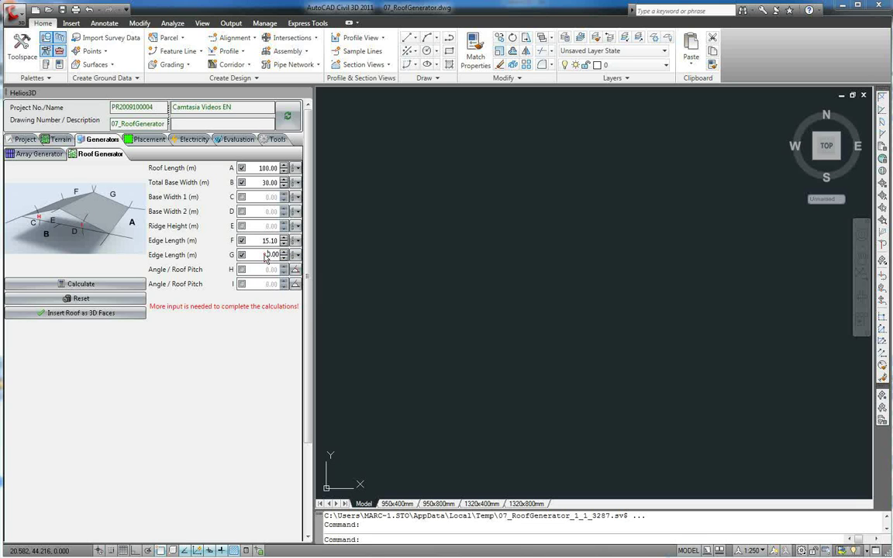
click(265, 256)
click(243, 254)
click(242, 226)
text(13.73)
Calculate the roof, then insert it as 3D faces at a picked point and rotation.
click(120, 285)
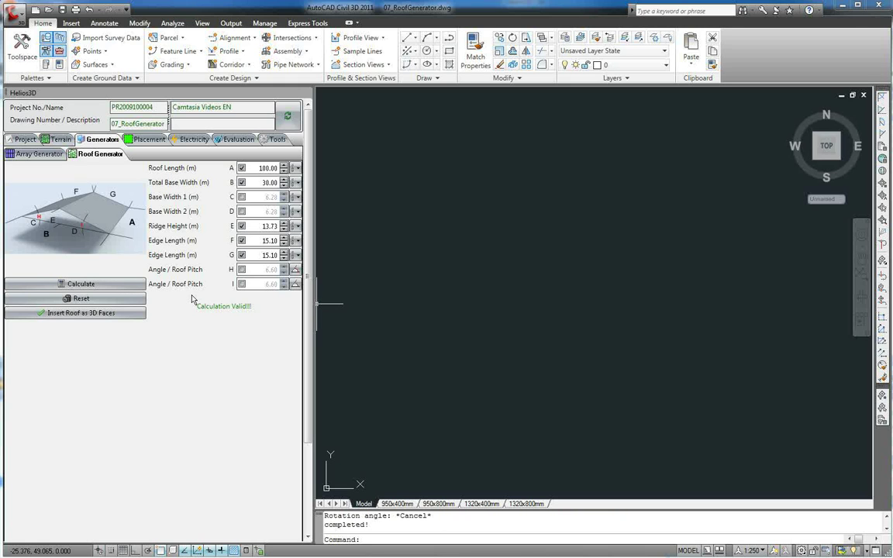
click(135, 314)
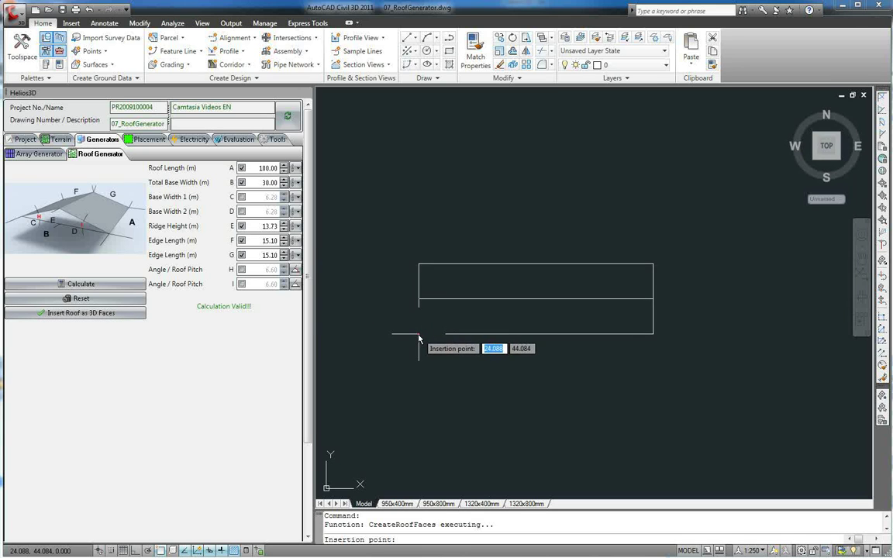
click(419, 337)
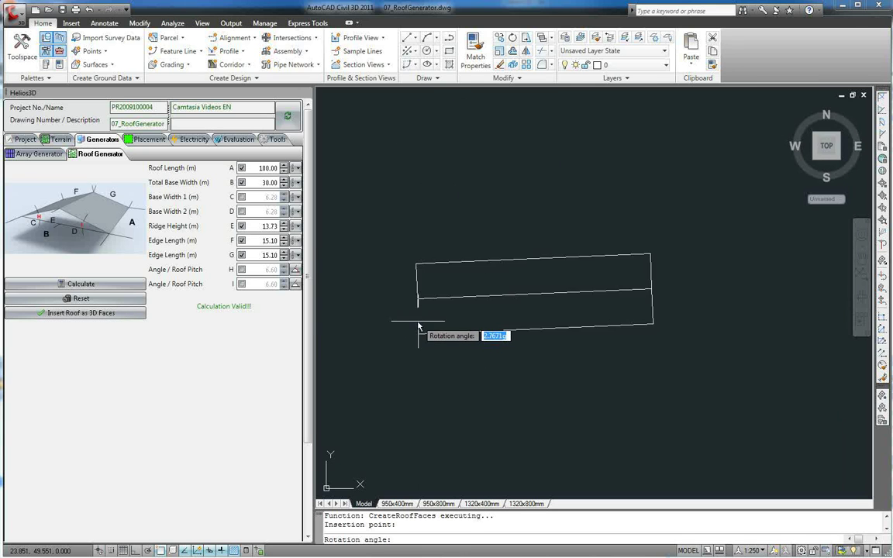
click(413, 328)
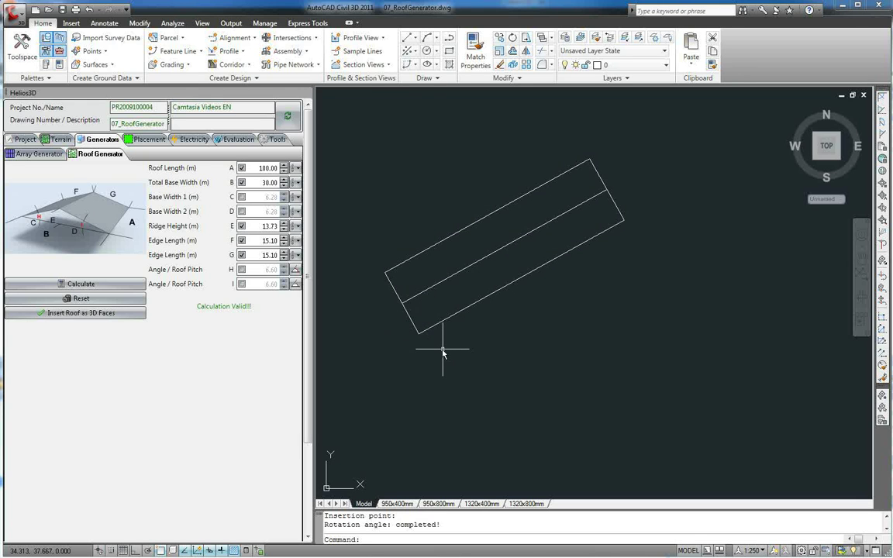
Copy the whole roof from its lower corner to its upper edge, making four adjoining strips.
click(457, 325)
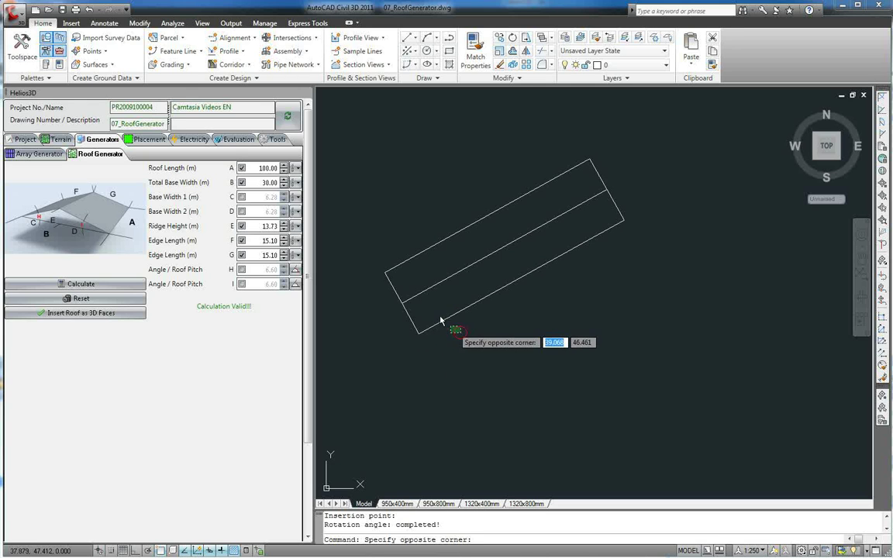
click(384, 255)
right_click(480, 326)
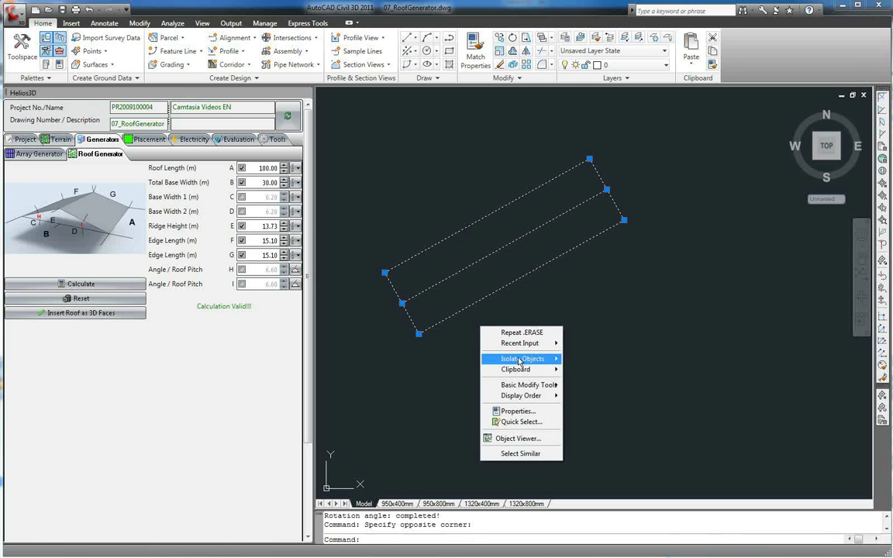
mouse_move(536, 386)
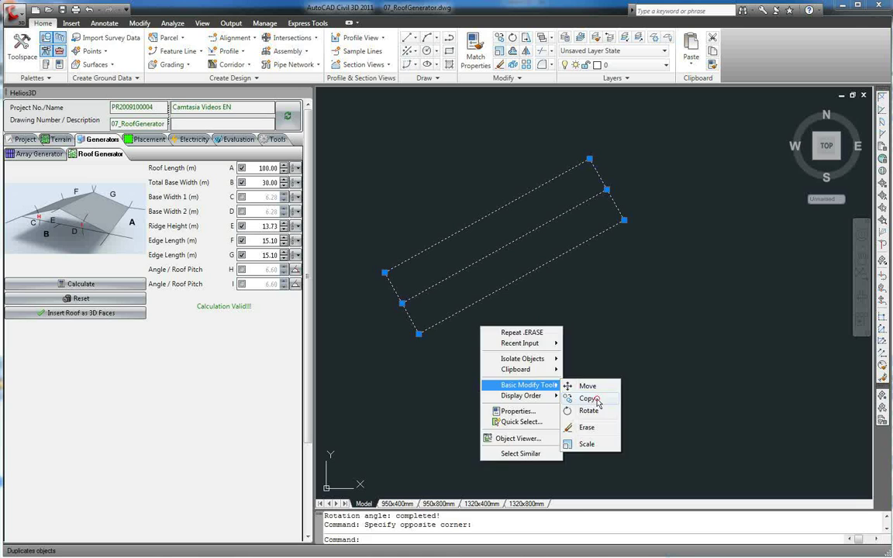
click(586, 397)
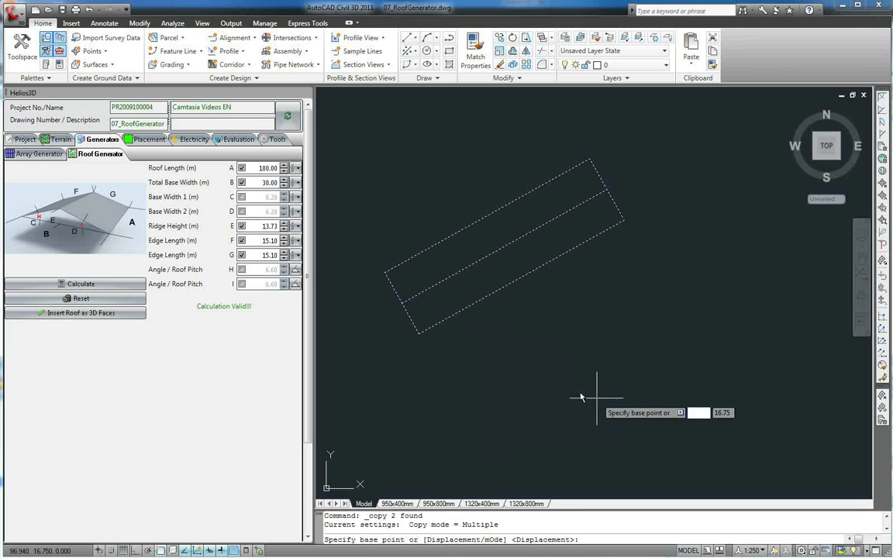
click(419, 333)
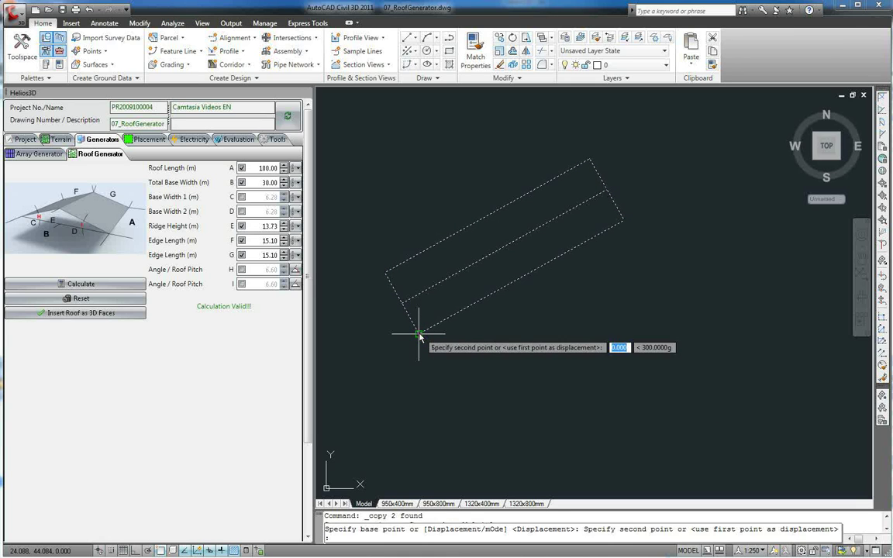
click(384, 273)
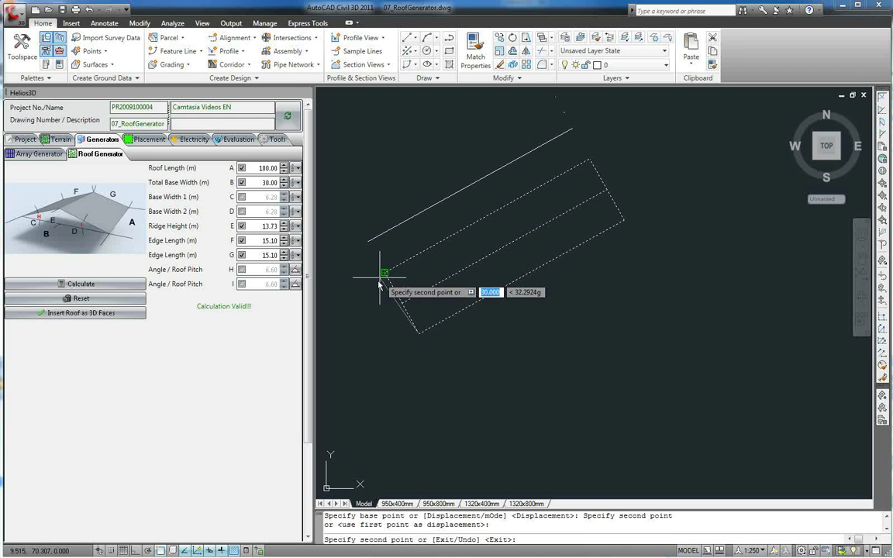
key(Escape)
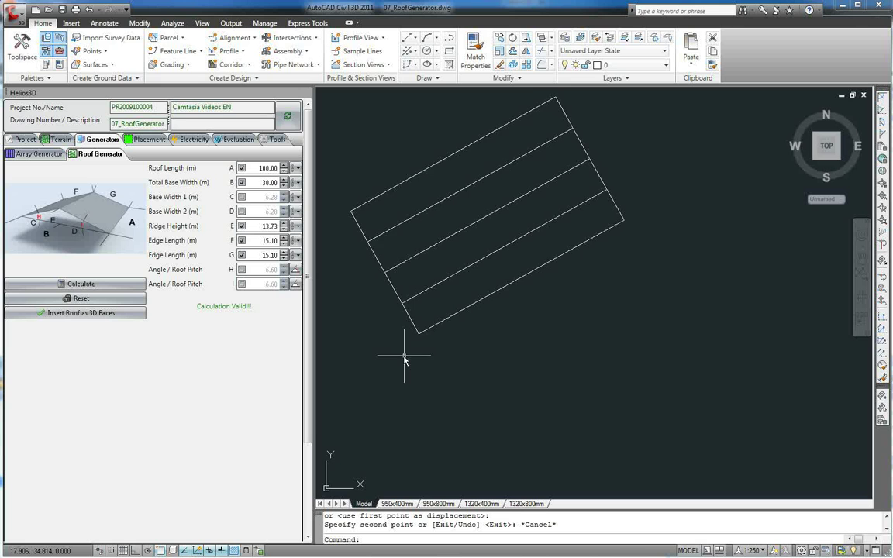
middle_drag(402, 362, 478, 398)
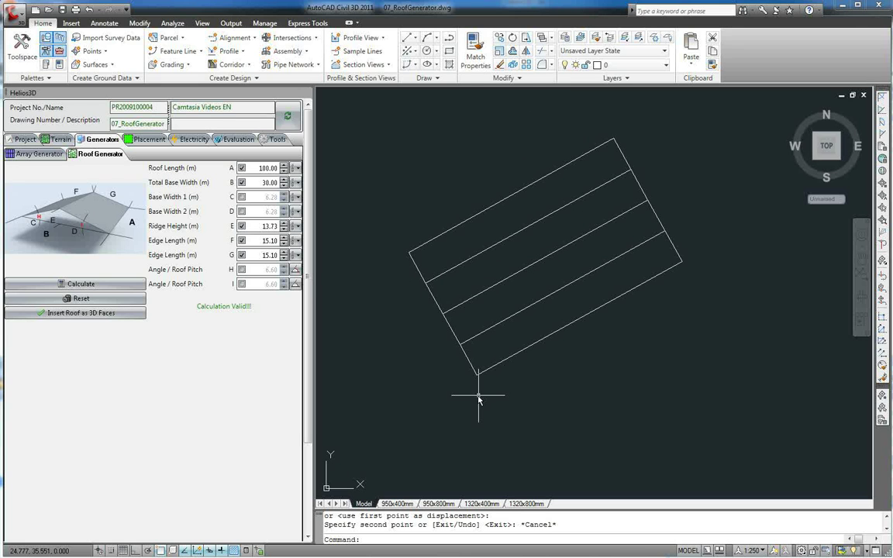
Create a TIN surface named 'Roof Surface' from the Prospector Surfaces node.
click(21, 59)
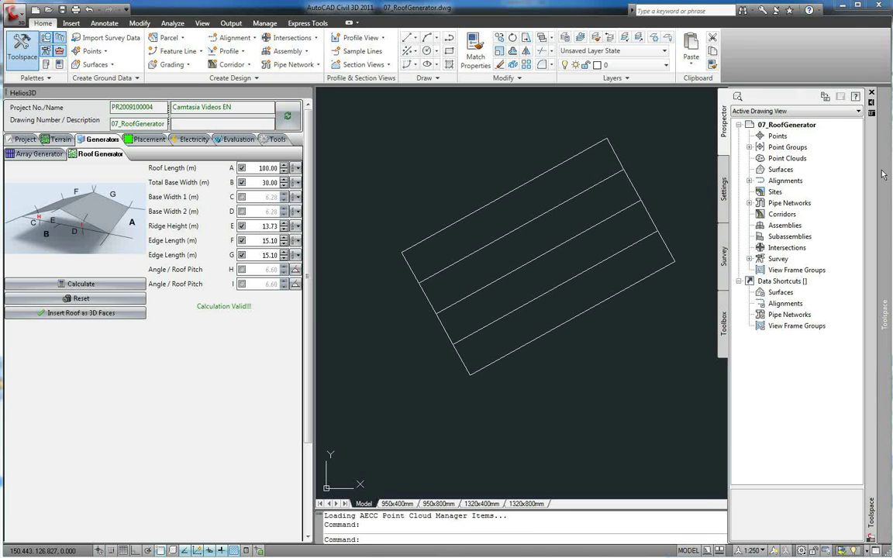
right_click(772, 171)
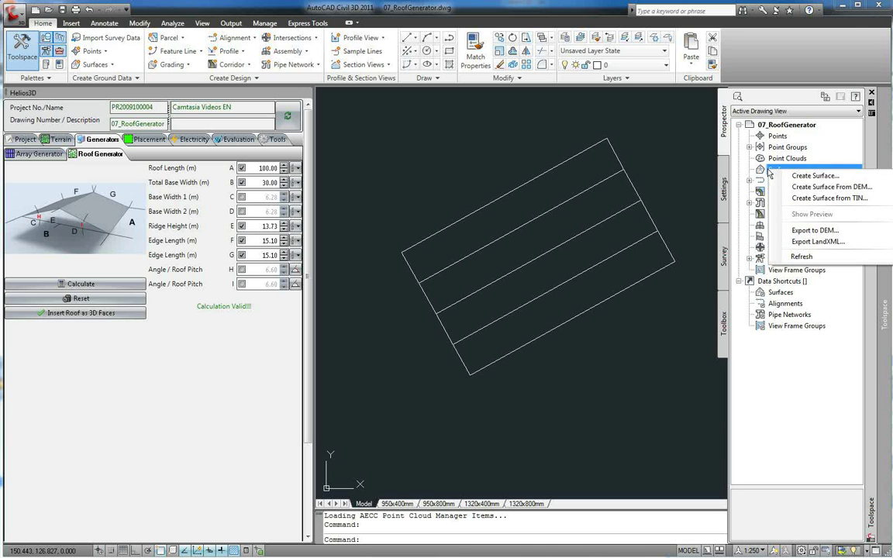
click(837, 177)
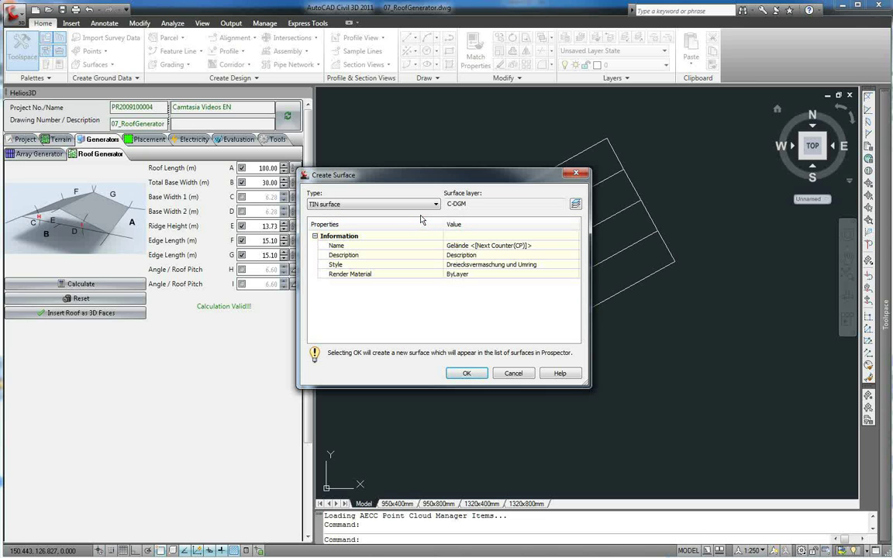
click(535, 246)
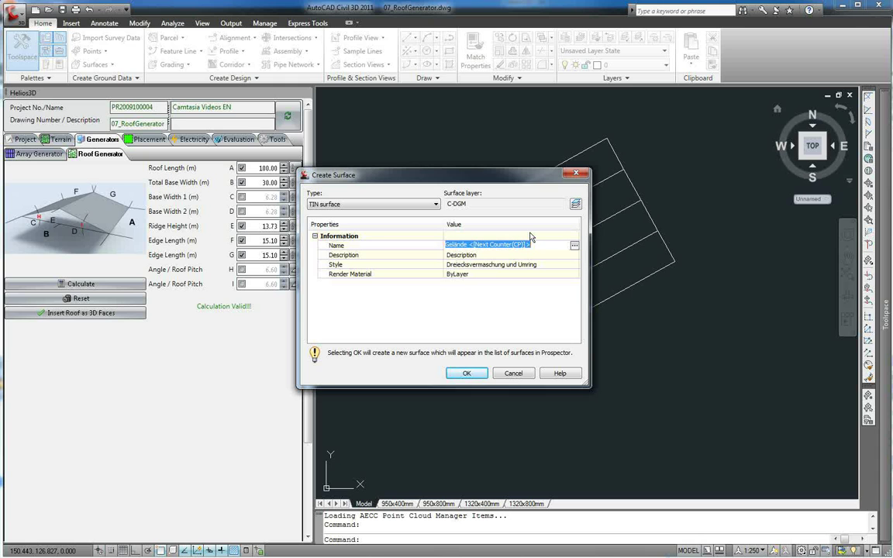
text(Roof Surface)
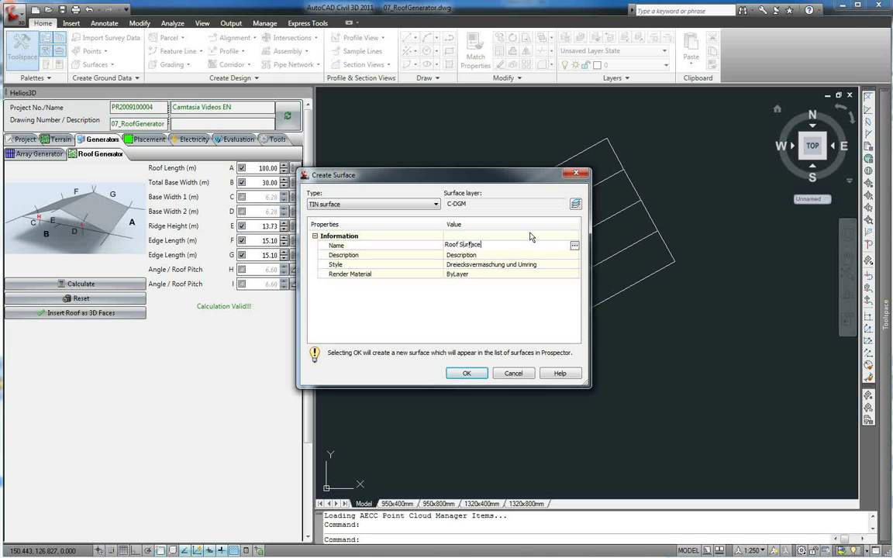
key(Return)
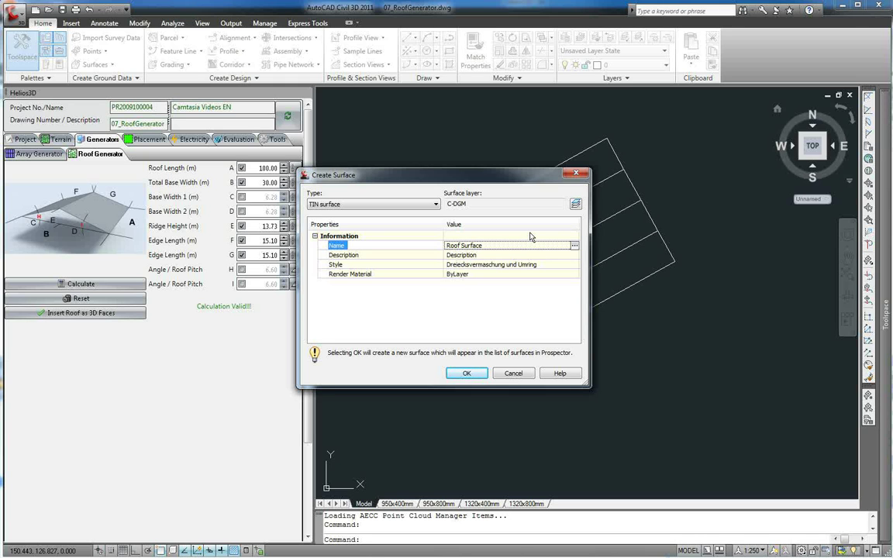
click(467, 373)
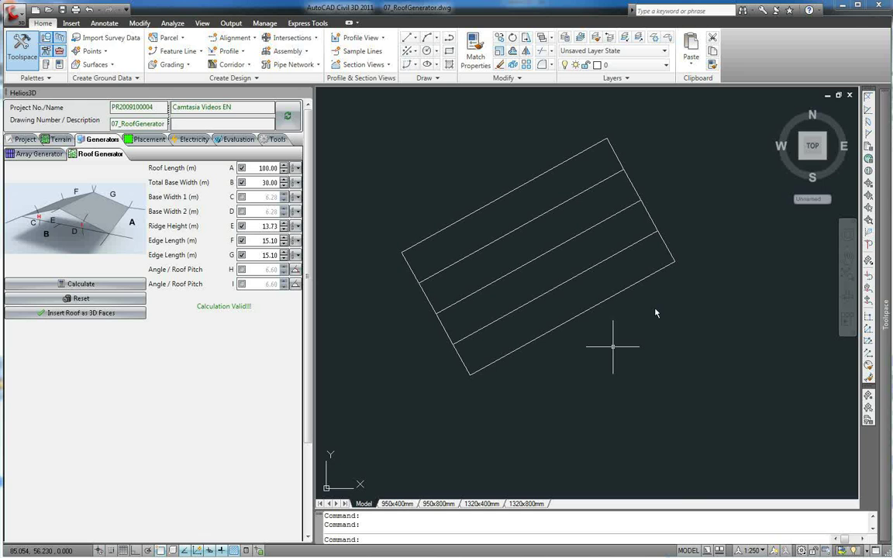
Expand Surfaces to show Roof Surface's Definition items in Prospector.
mouse_move(884, 159)
click(781, 169)
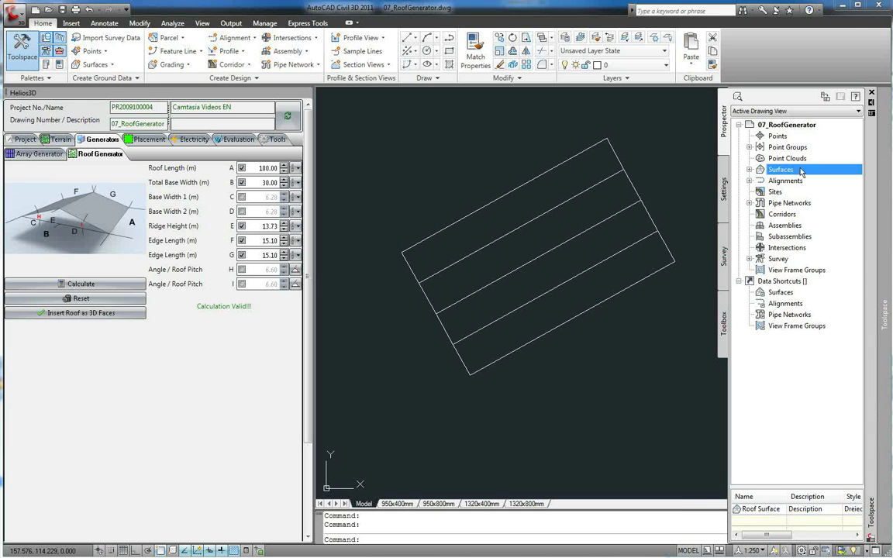
click(749, 169)
click(760, 182)
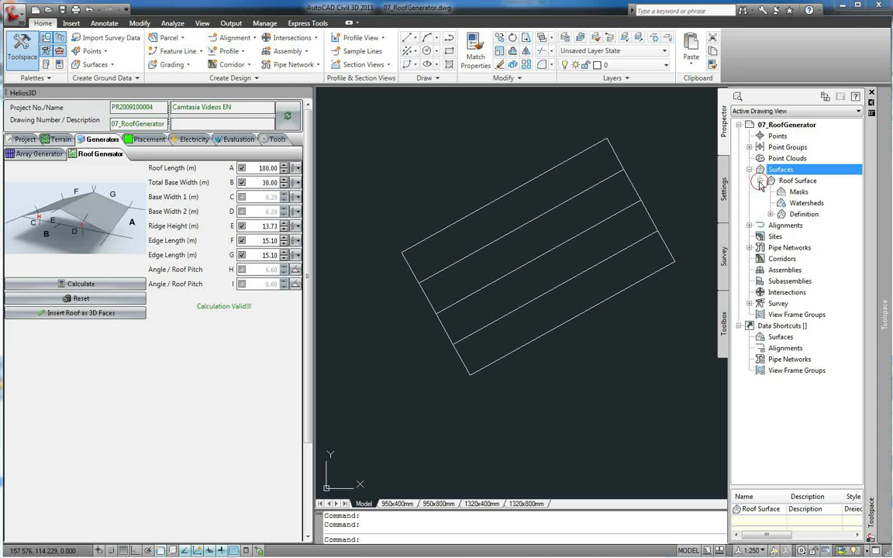
click(771, 215)
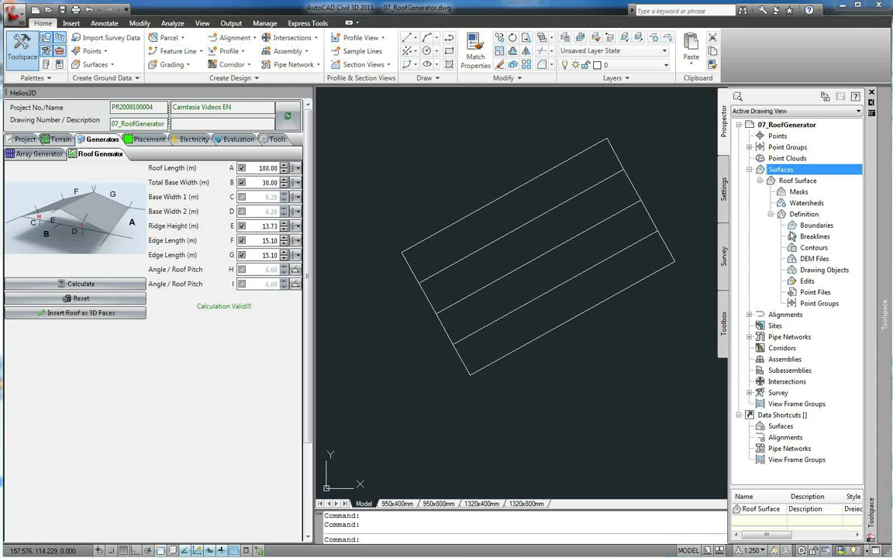
Add the four roof 3D faces to Roof Surface as drawing objects.
right_click(824, 272)
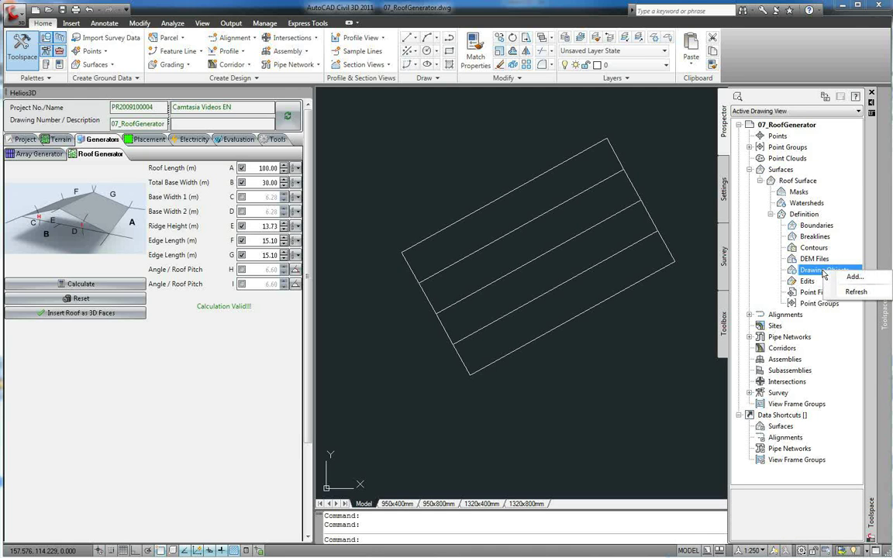
click(851, 277)
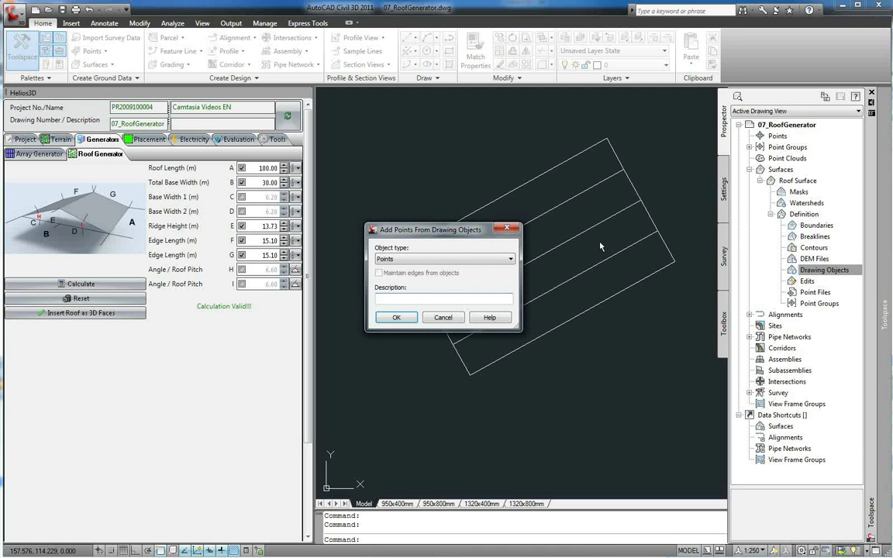
click(428, 261)
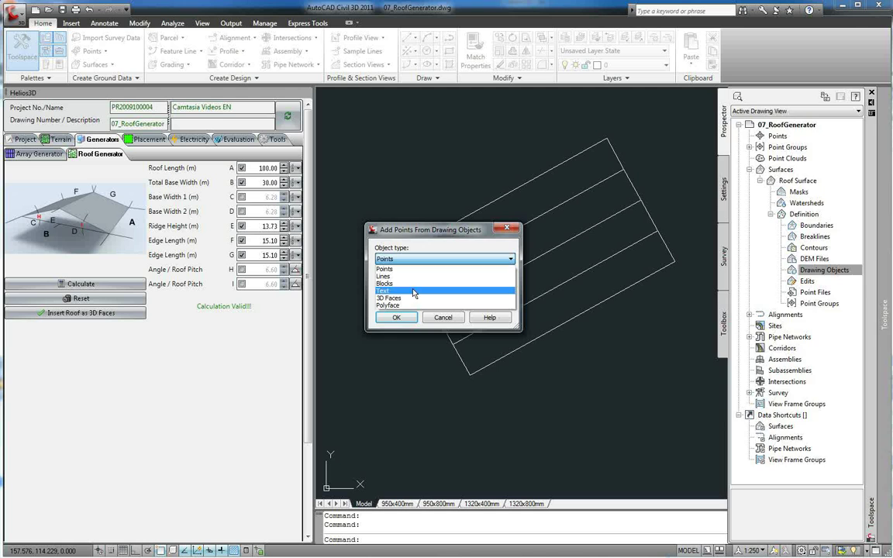
click(389, 287)
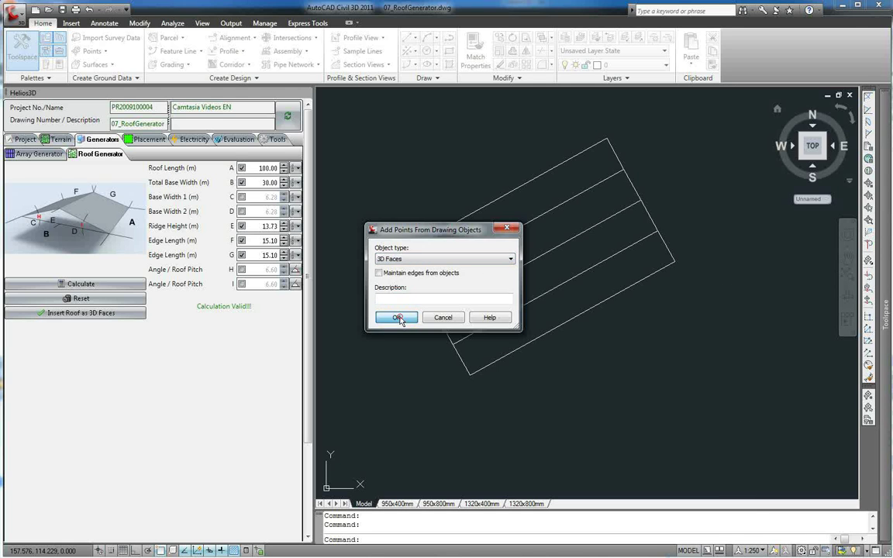
click(397, 318)
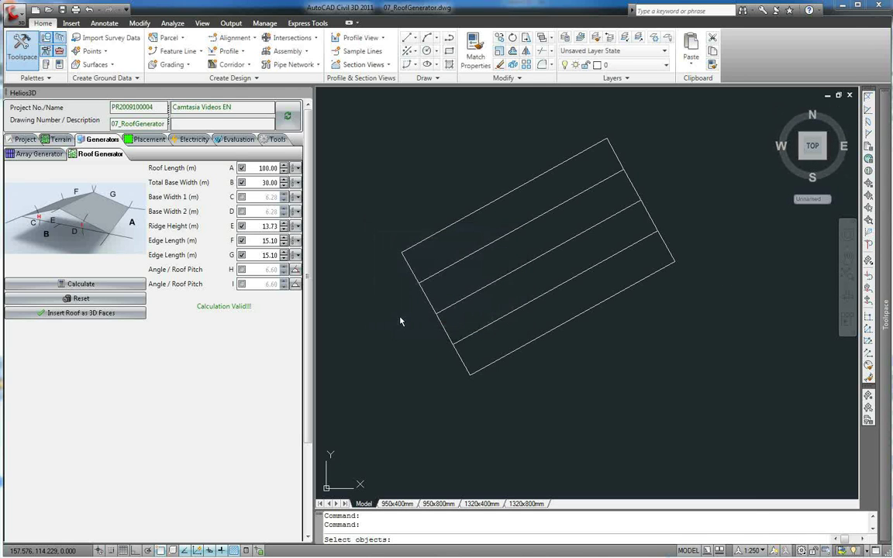
click(551, 359)
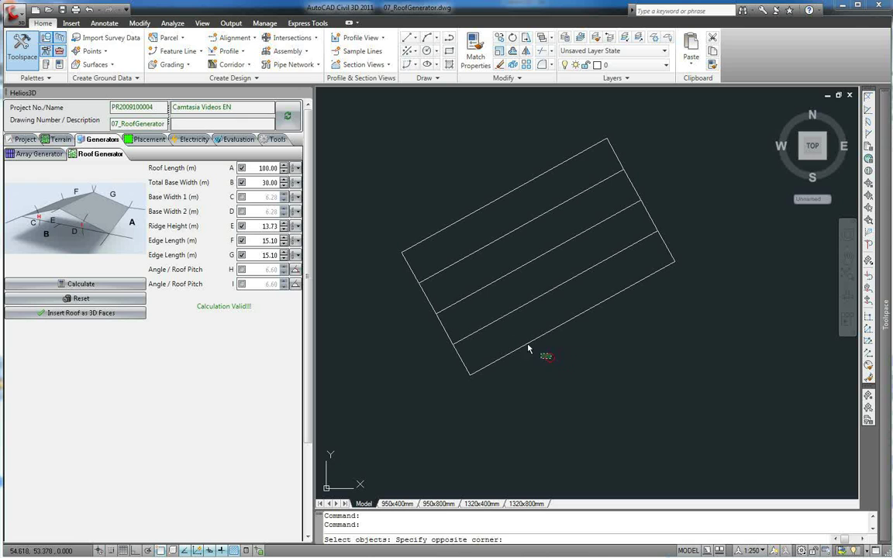
click(418, 209)
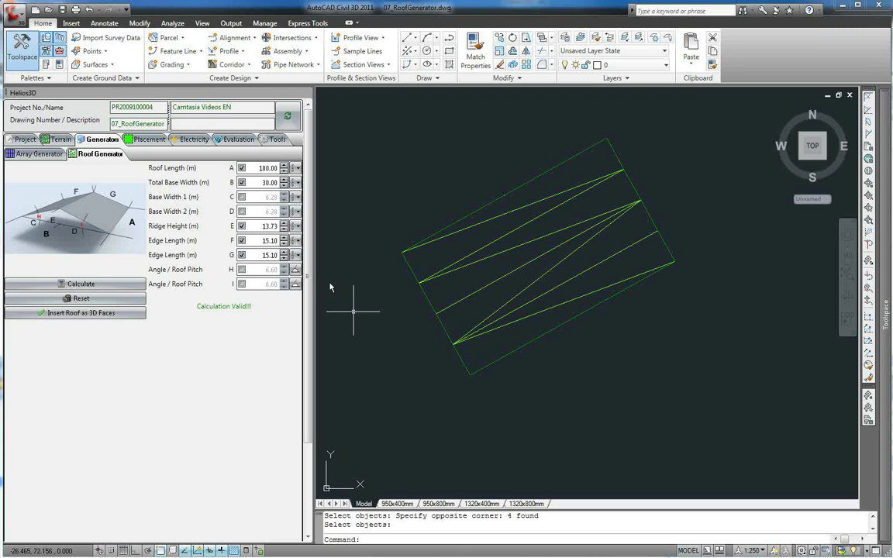
Refresh the Helios3D Placement structure so Roof Surface appears as a DTM.
click(150, 141)
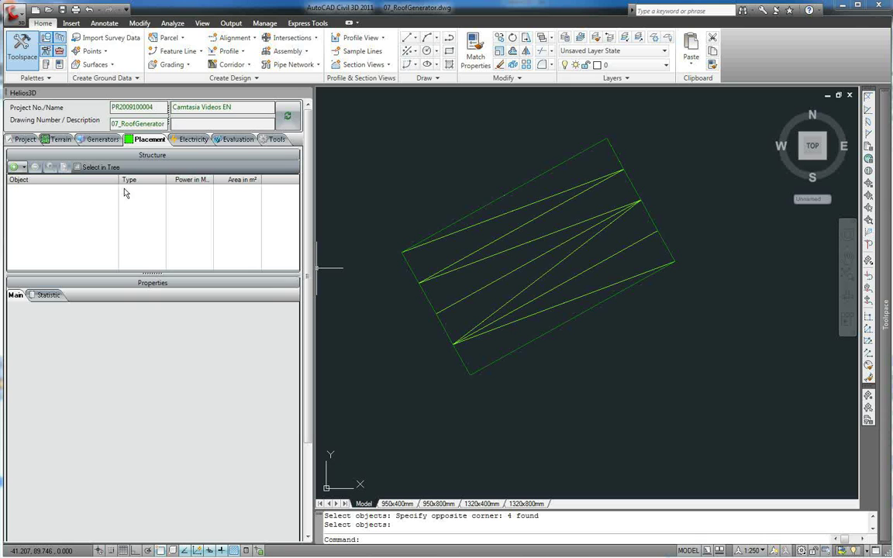
right_click(130, 212)
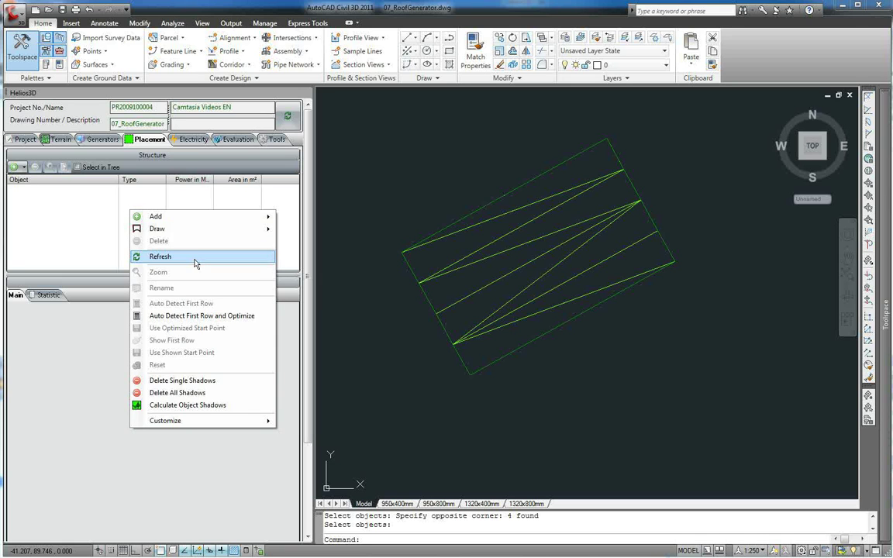
click(194, 256)
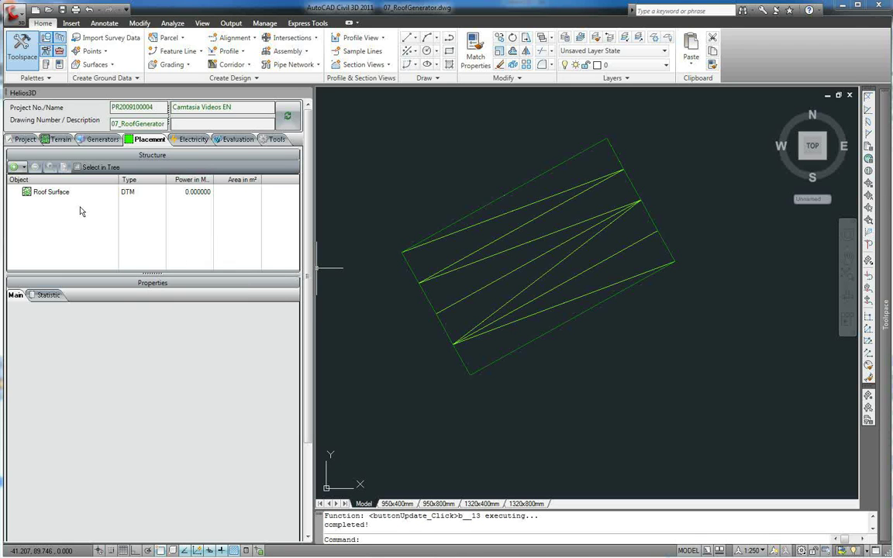